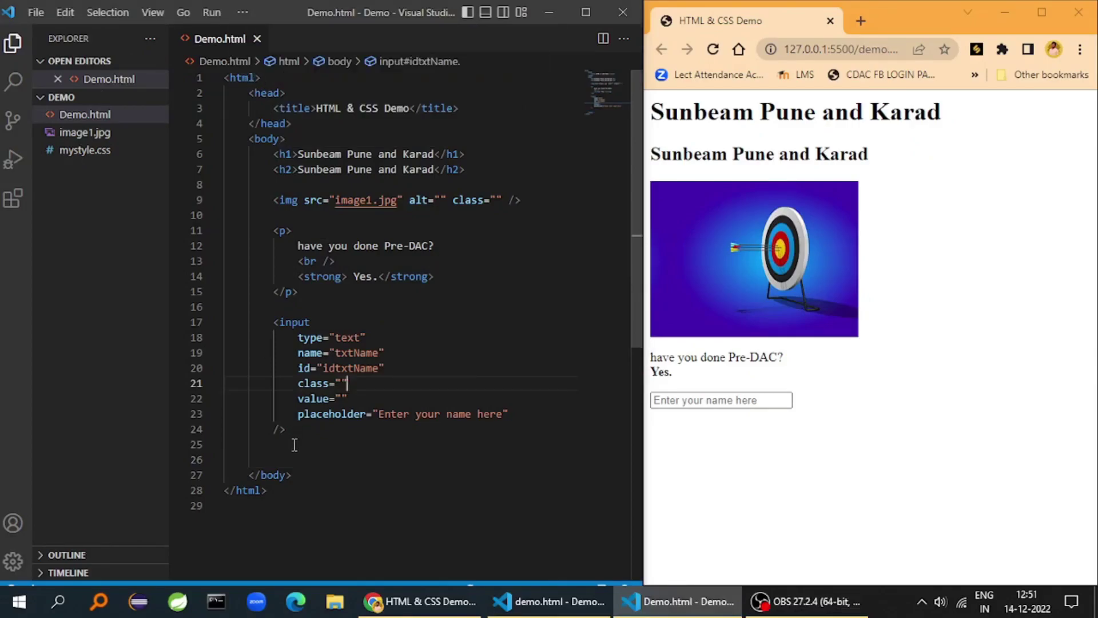
- Review Demo.html's closing html tag, head section and h1/h2 heading lines
double_click(258, 489)
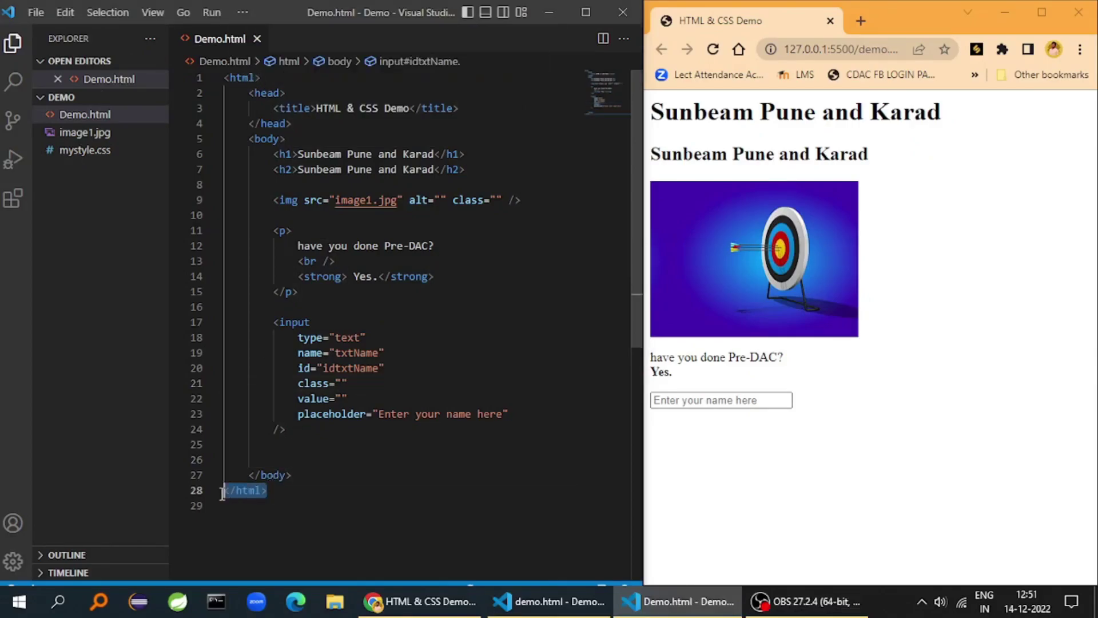
click(252, 94)
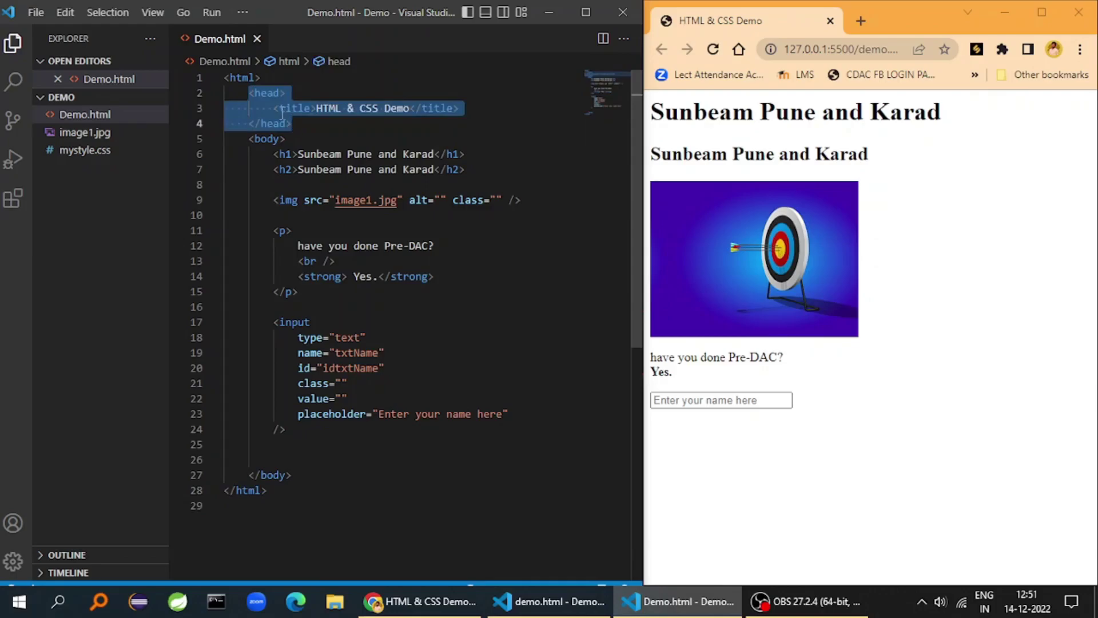
click(275, 108)
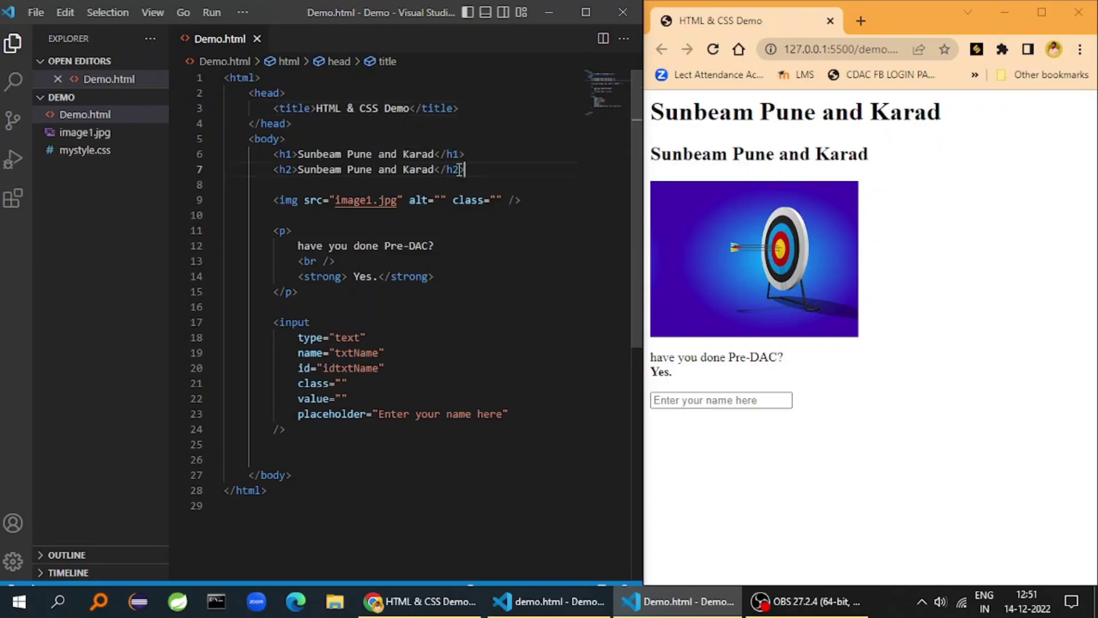
mouse_move(465, 169)
mouse_down()
mouse_move(276, 170)
mouse_move(273, 154)
mouse_up()
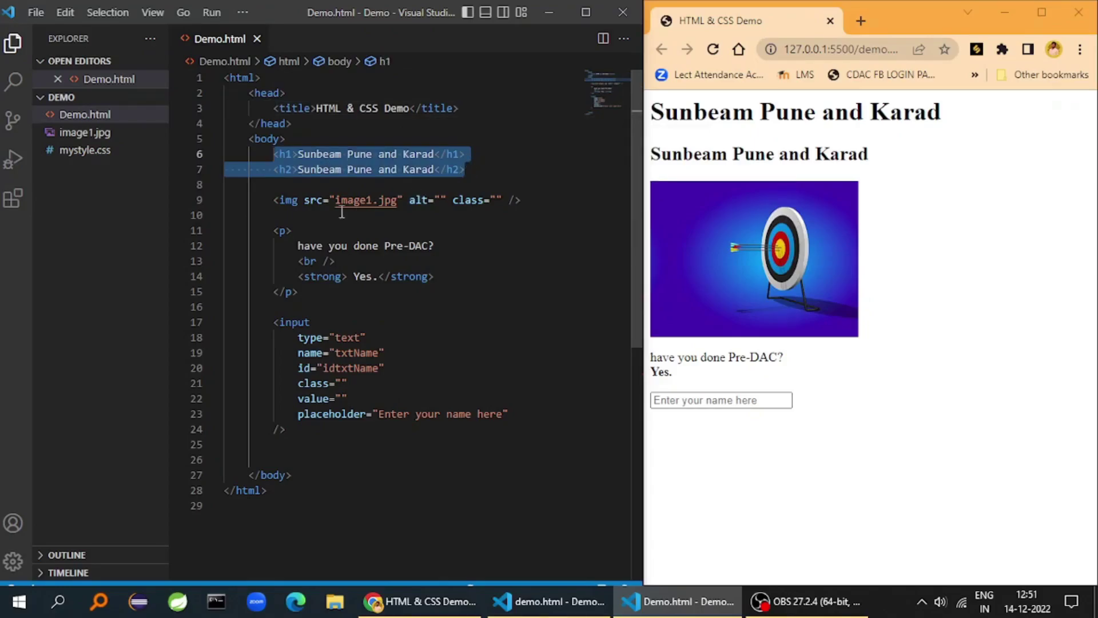
click(313, 222)
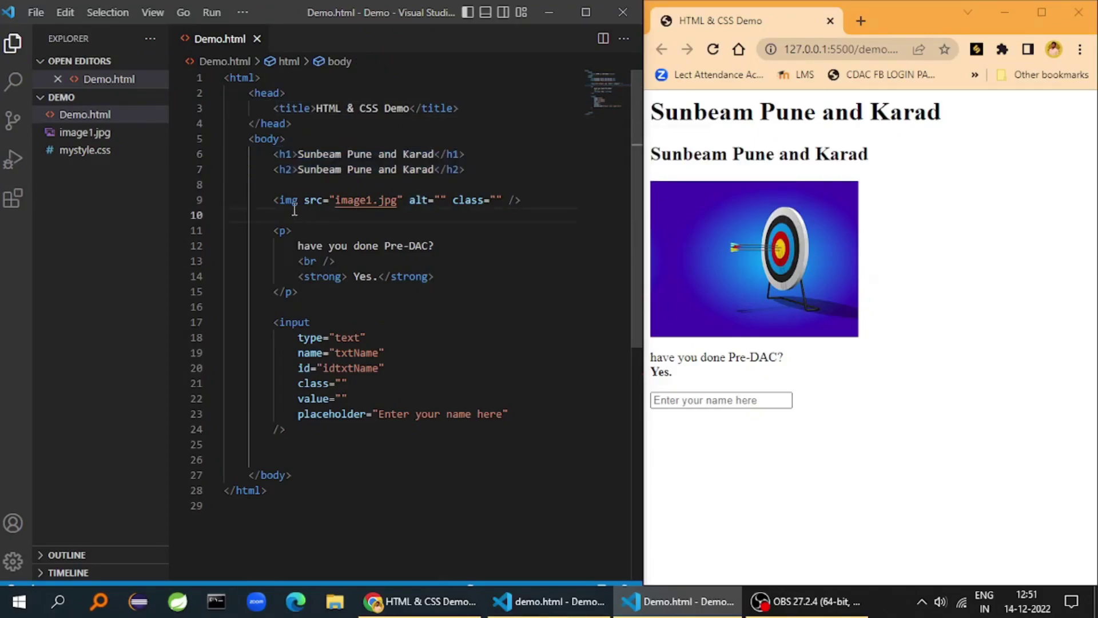
- Paste a myDiv_1 div with inline aqua background after the input, then save
click(874, 256)
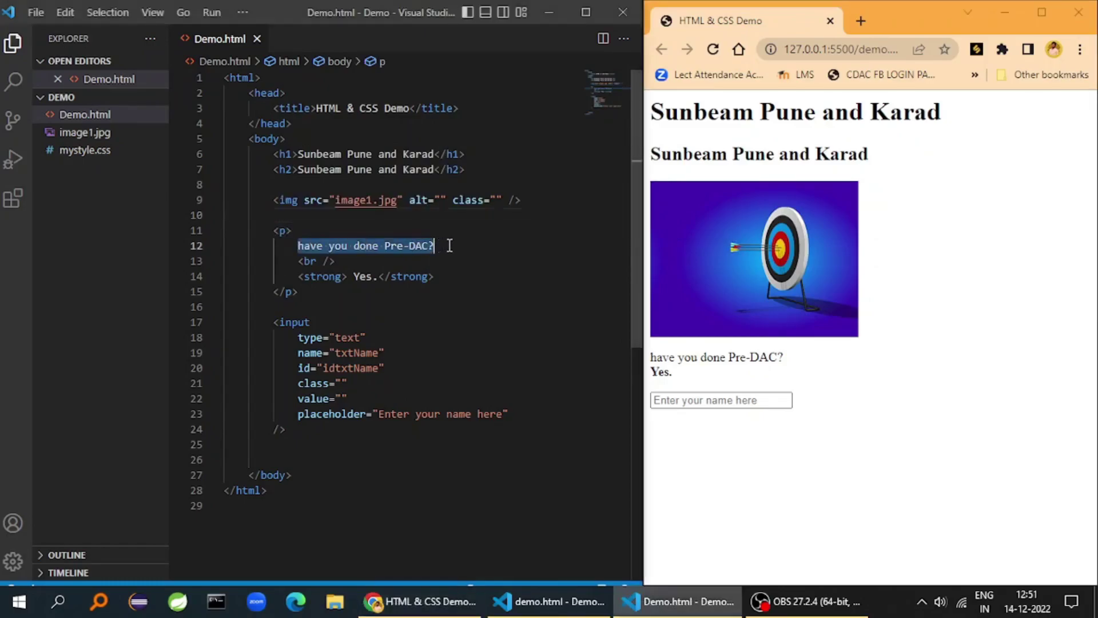
click(399, 261)
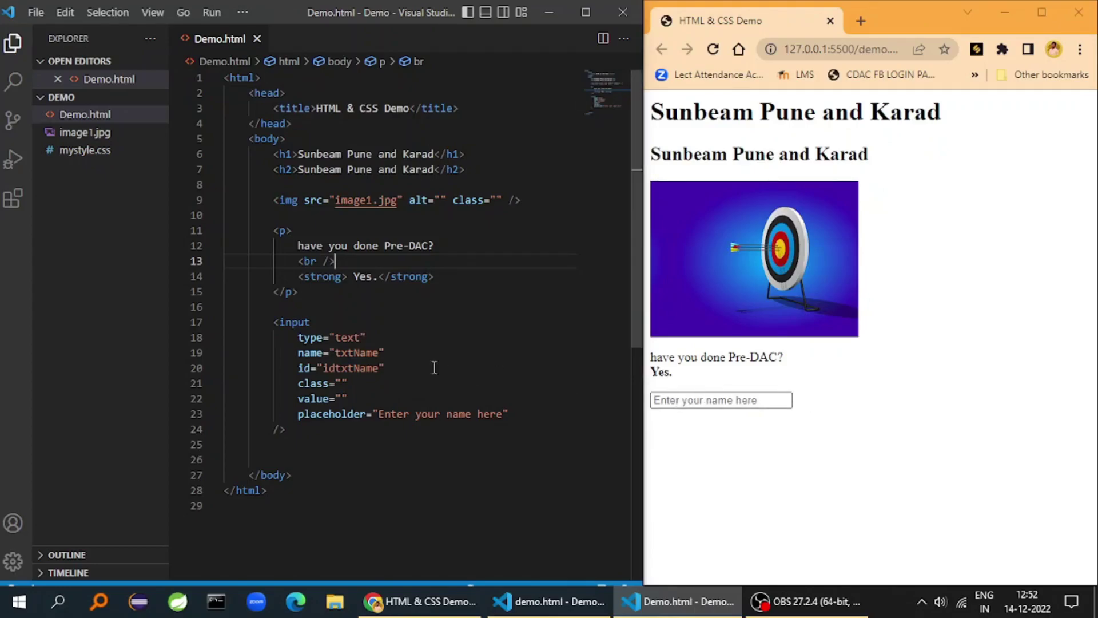
click(298, 338)
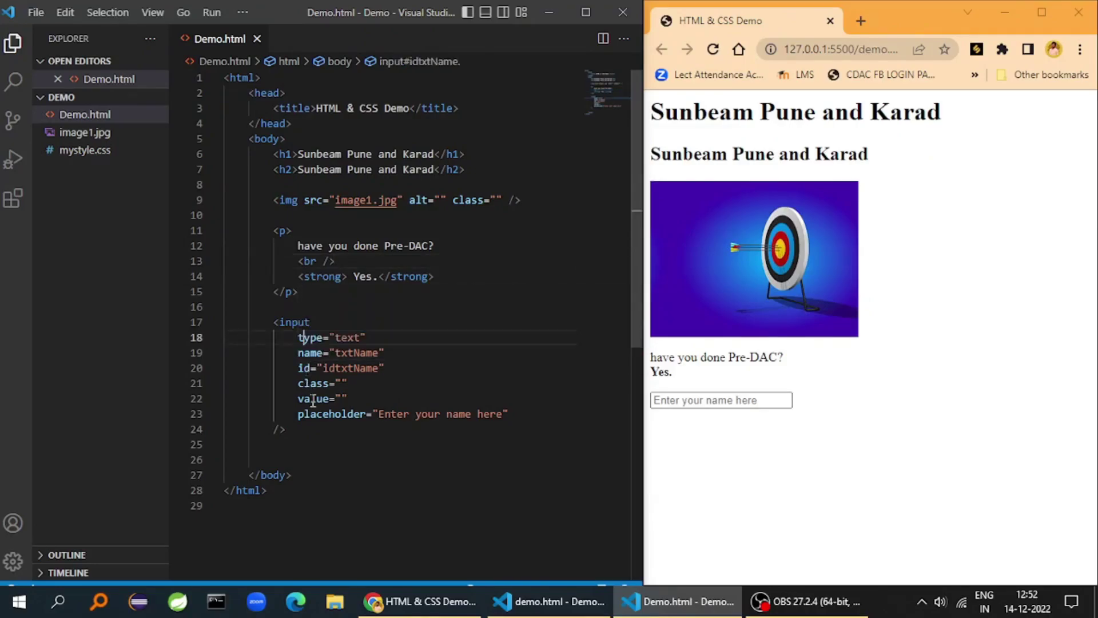
click(413, 452)
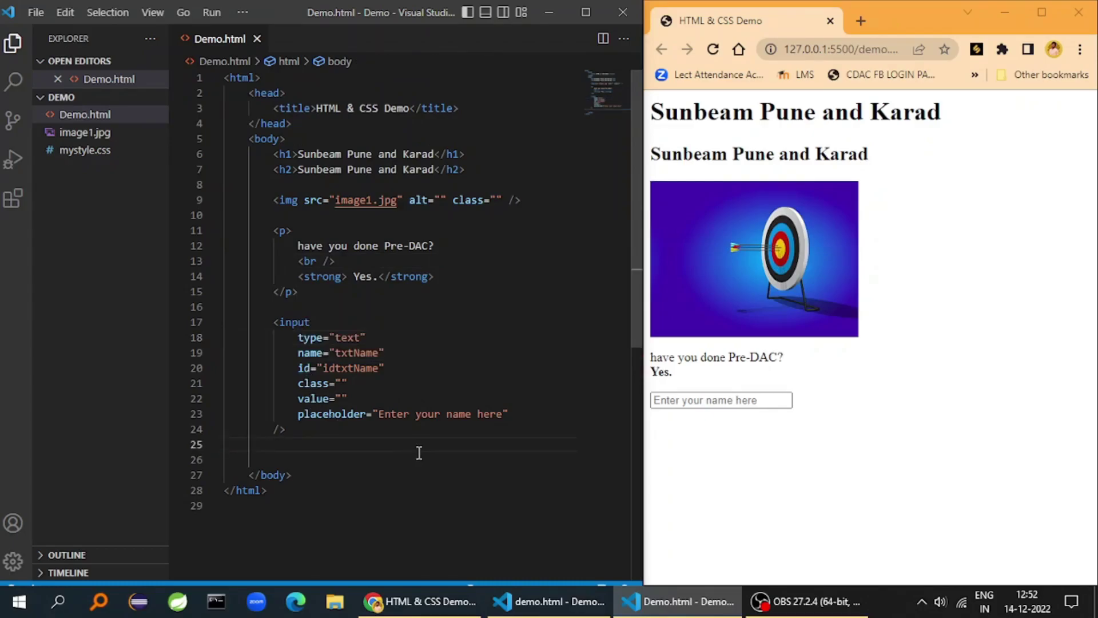
key(ctrl+v)
key(ctrl+s)
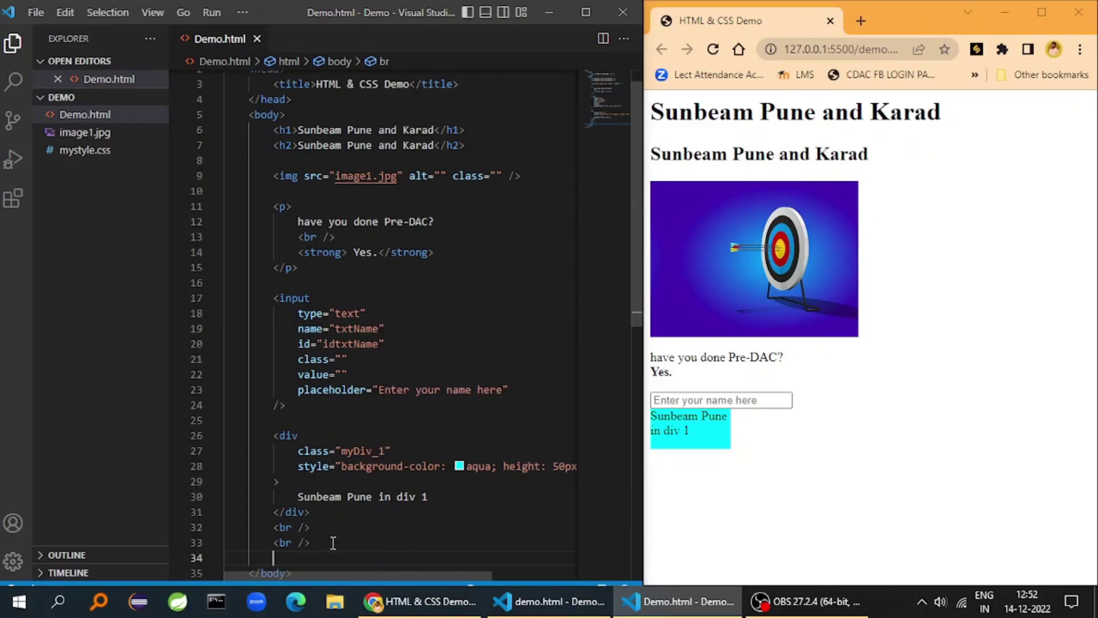
- Add the myDiv_2 'Sunbeam Karad' div and a head style rule: coral, 50px high, 130px wide
text(<div class="myDiv_2">Sunbeam Karad in div 2</div>)
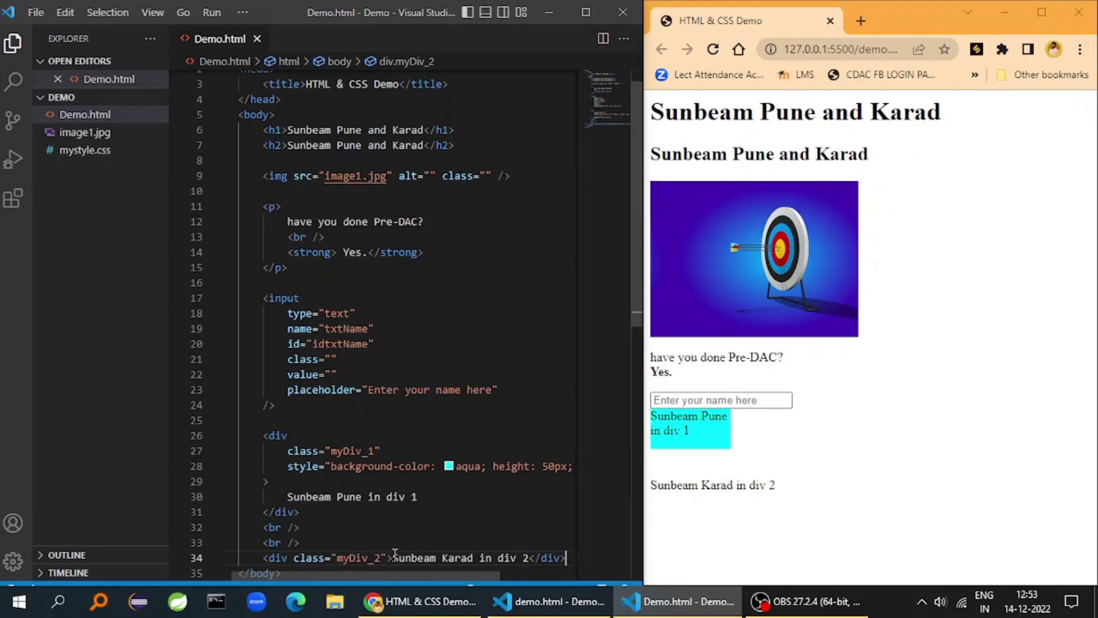
key(Return)
key(ctrl+v)
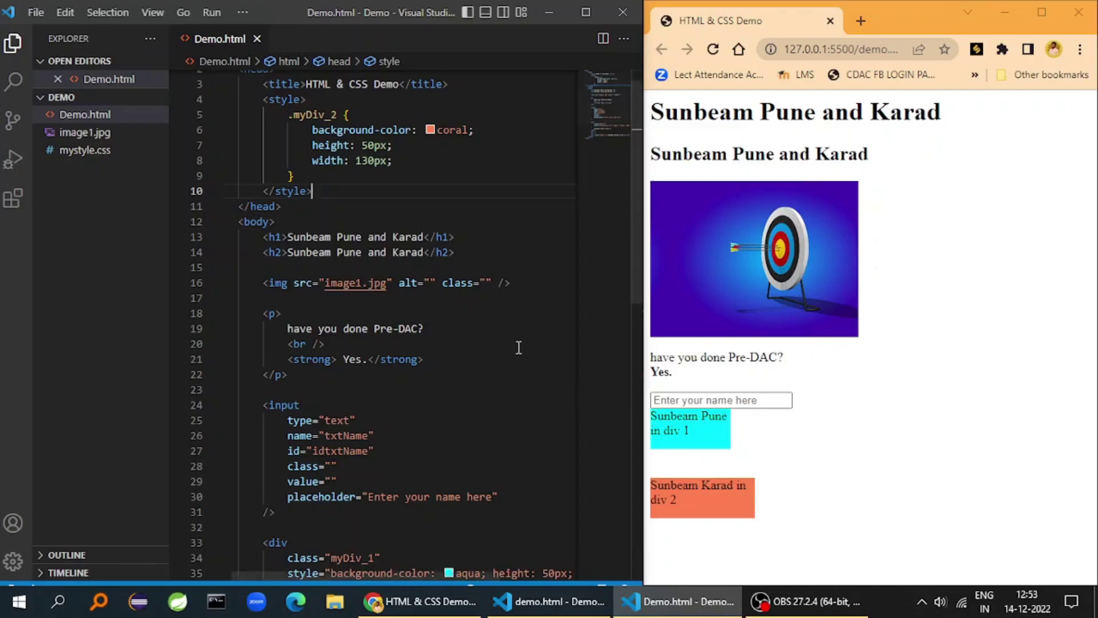
- Give the img class s1, then view mystyle.css's .s1 rule (100px by 200px)
click(579, 276)
text(s1)
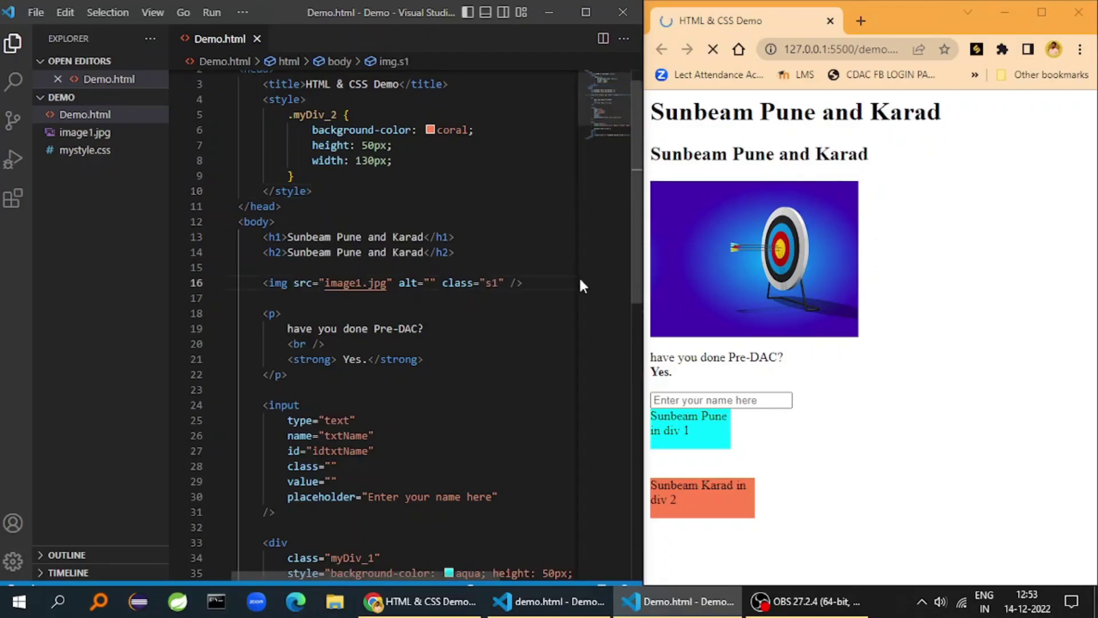
click(84, 151)
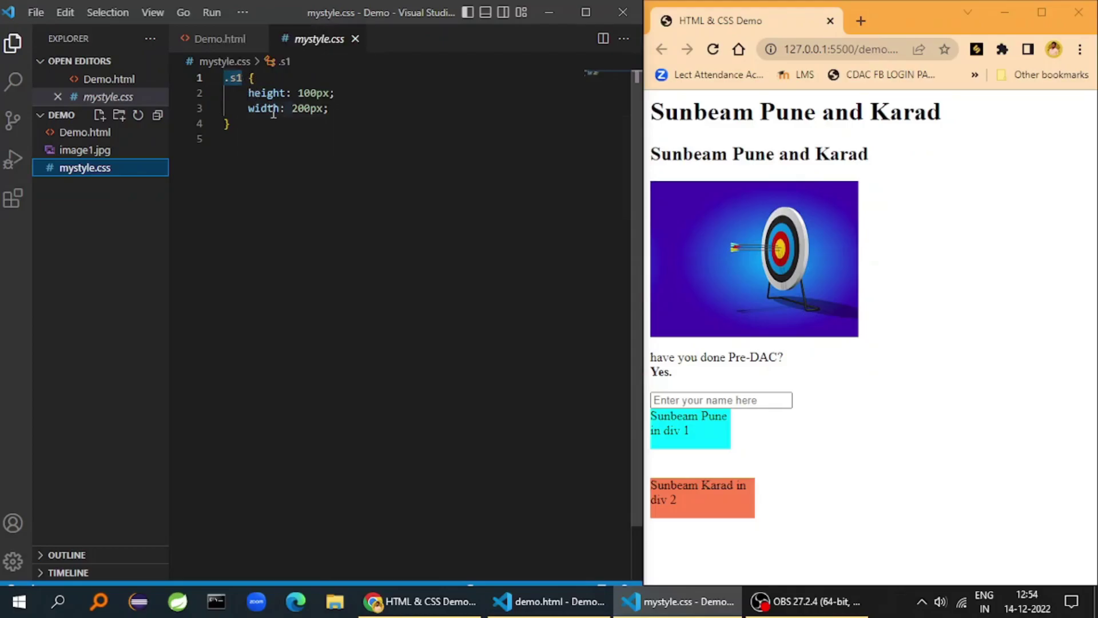
- Link mystyle.css under the title in Demo.html and save, shrinking the image
click(84, 133)
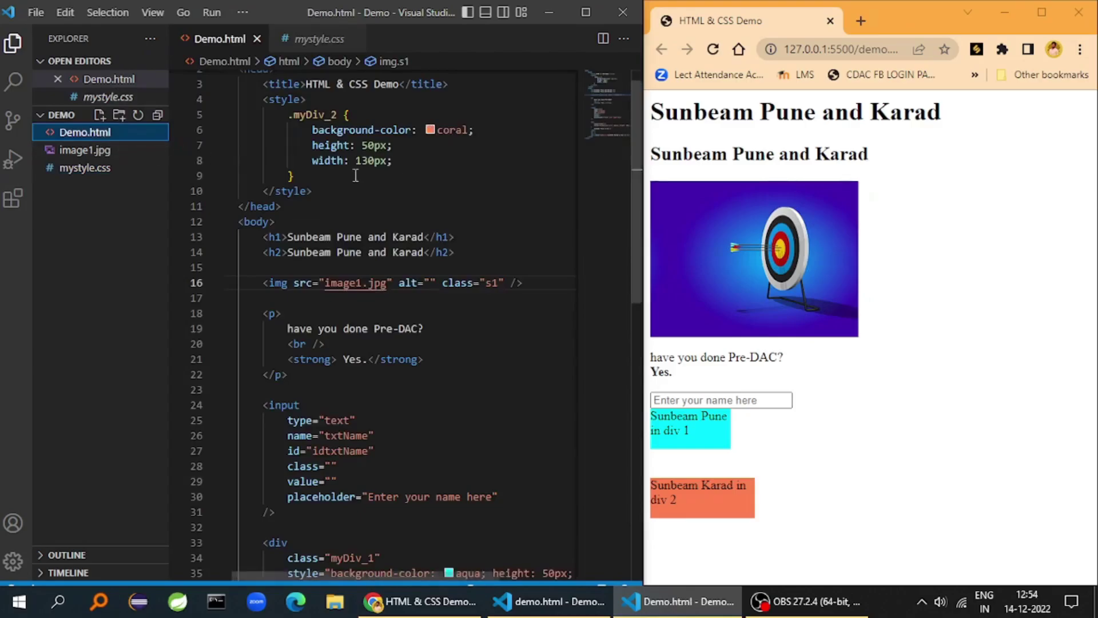
scroll(632, 223, up, 1)
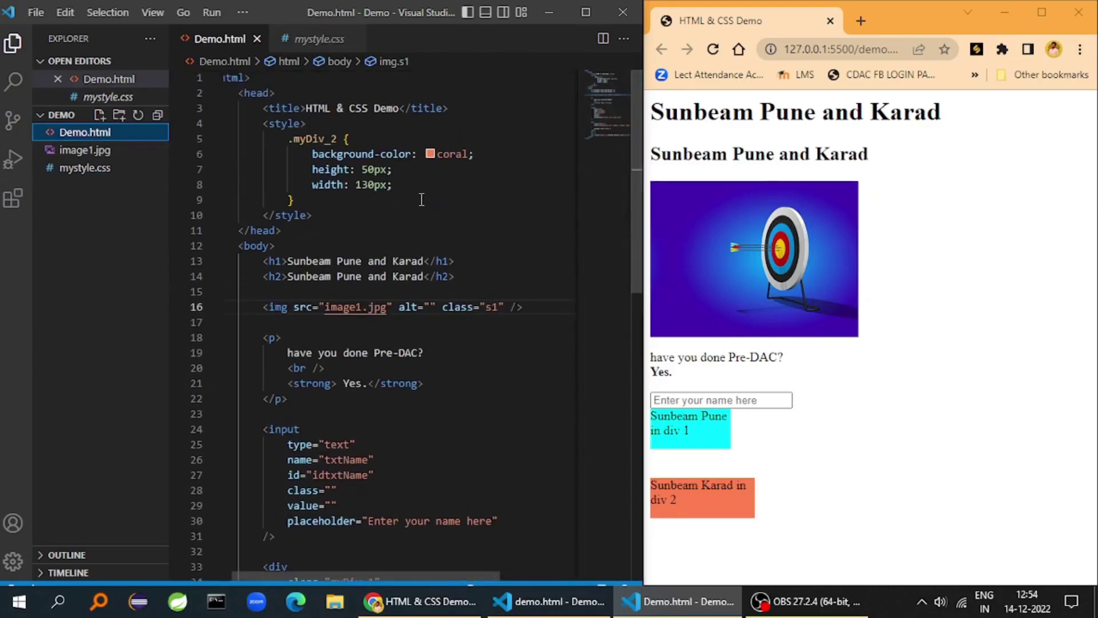
key(ctrl+z)
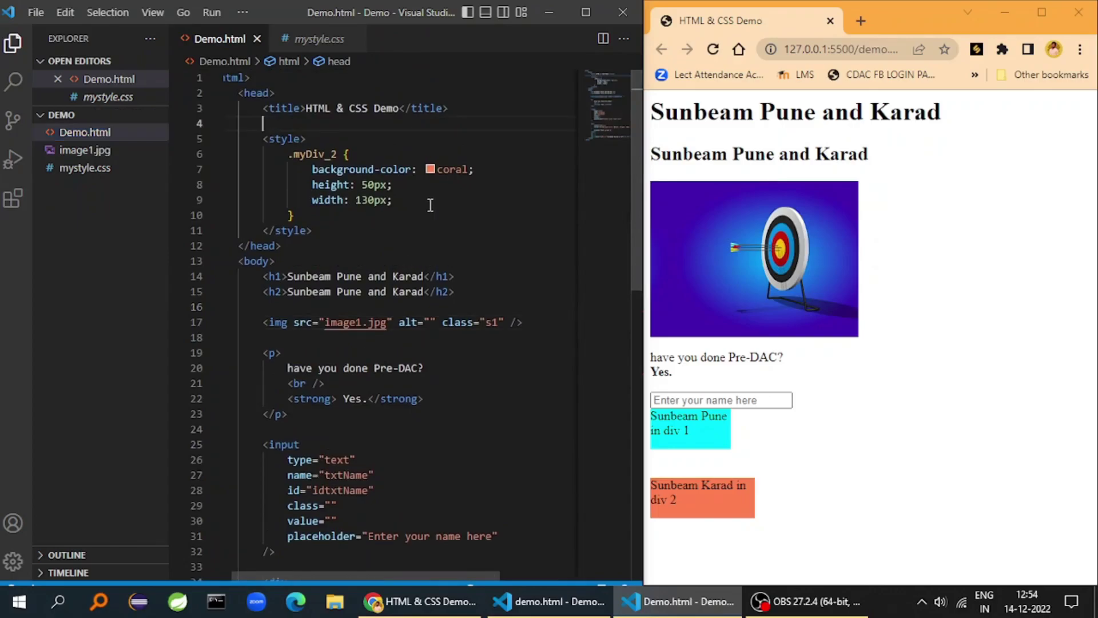
key(ctrl+s)
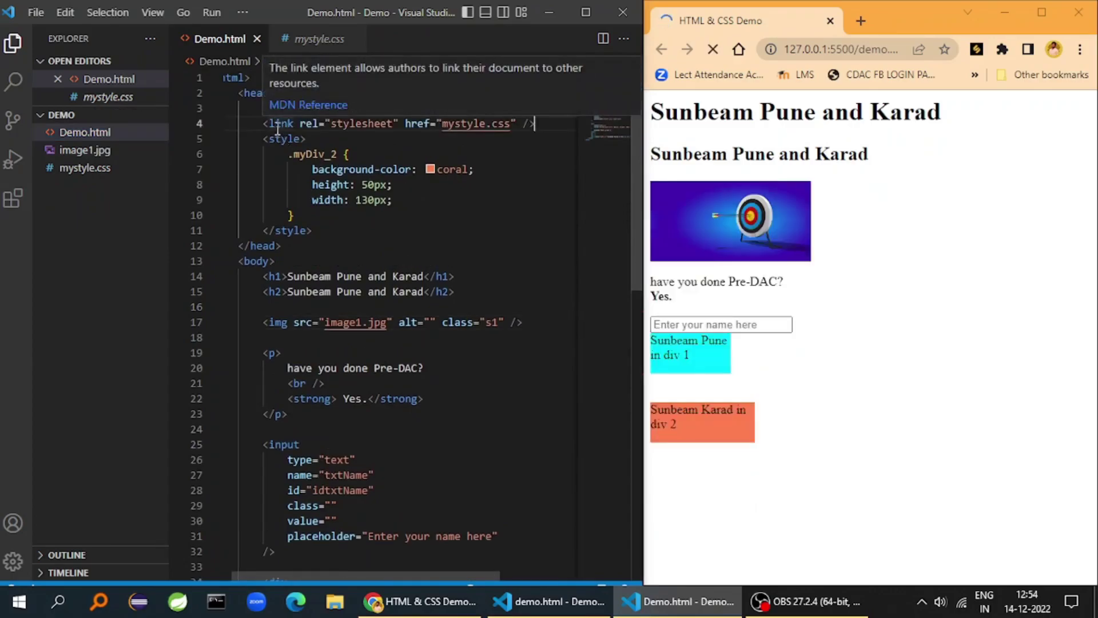